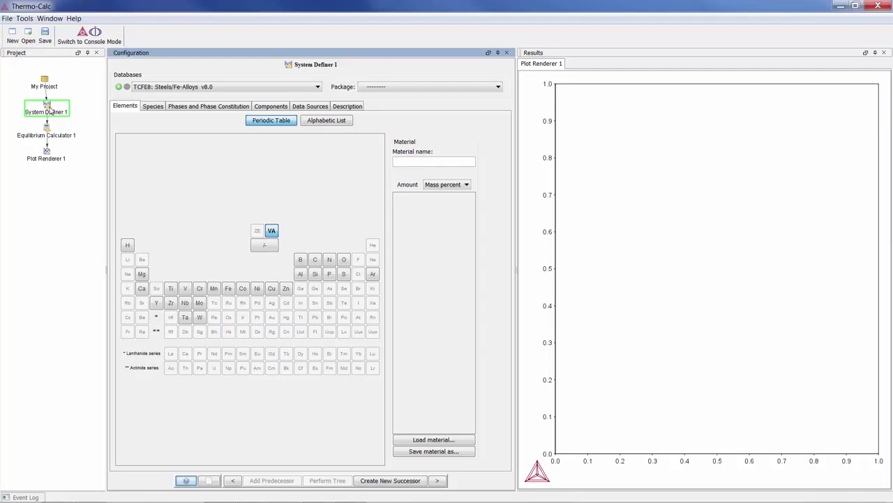
# Step: In System Definer 1, choose the package Demo: Steels and Fe-alloys (FEDEMO, MFEDEMO) and load the material file Ferritic.xml
pyautogui.click(46, 110)
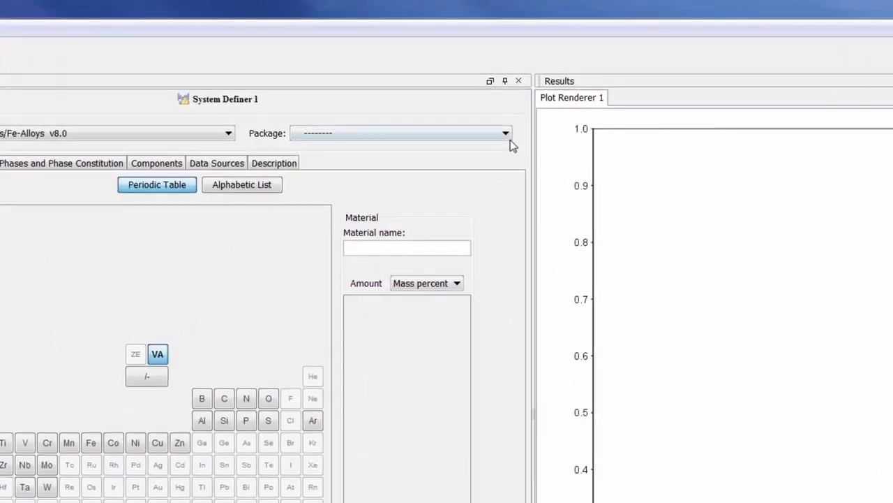
pyautogui.click(505, 134)
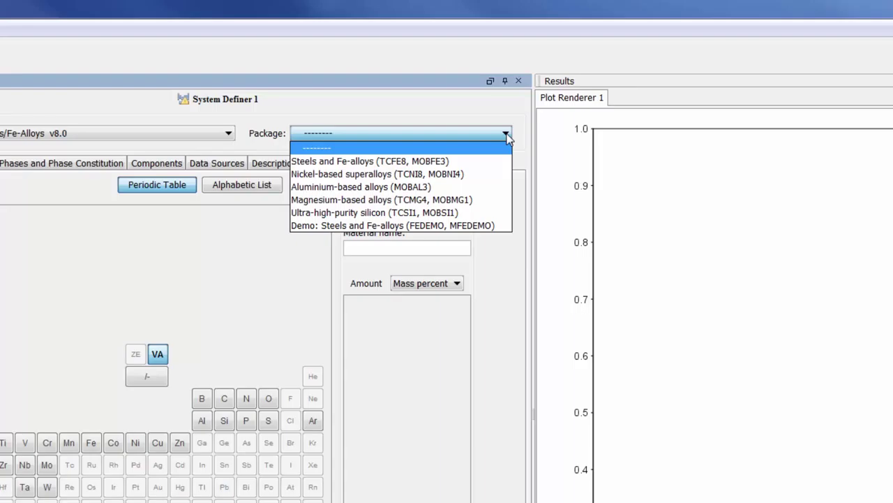
pyautogui.click(504, 226)
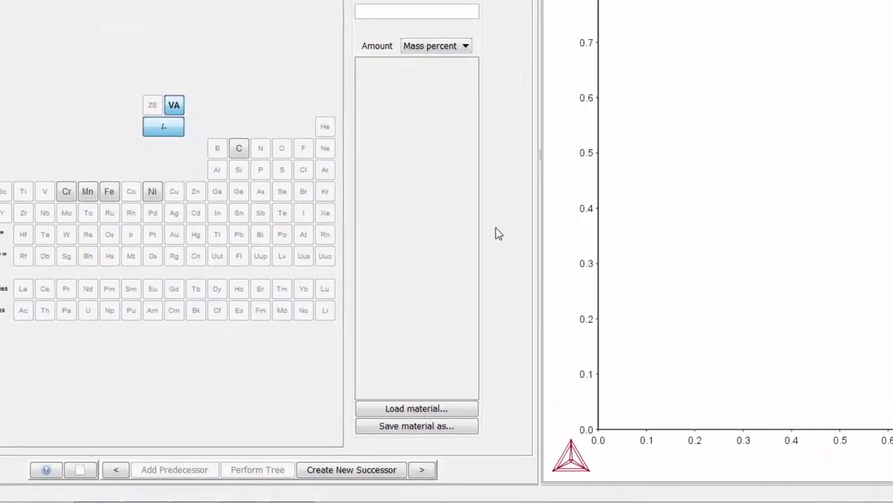
pyautogui.click(444, 408)
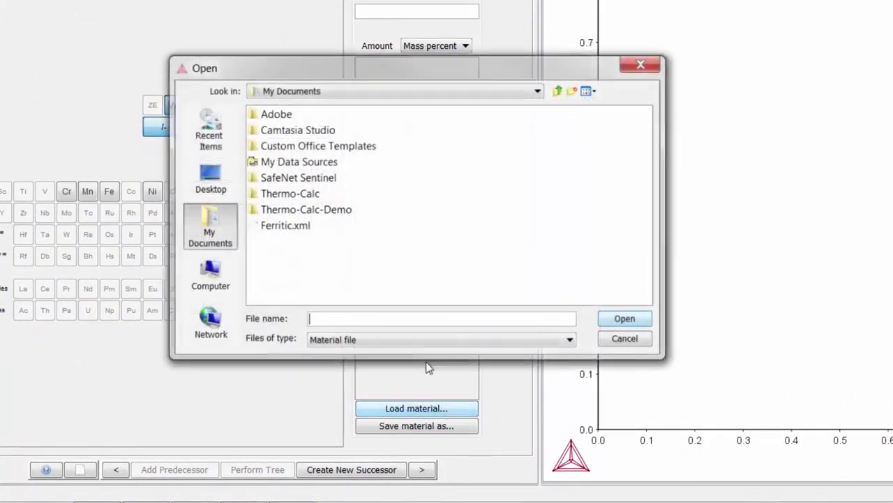
pyautogui.doubleClick(303, 226)
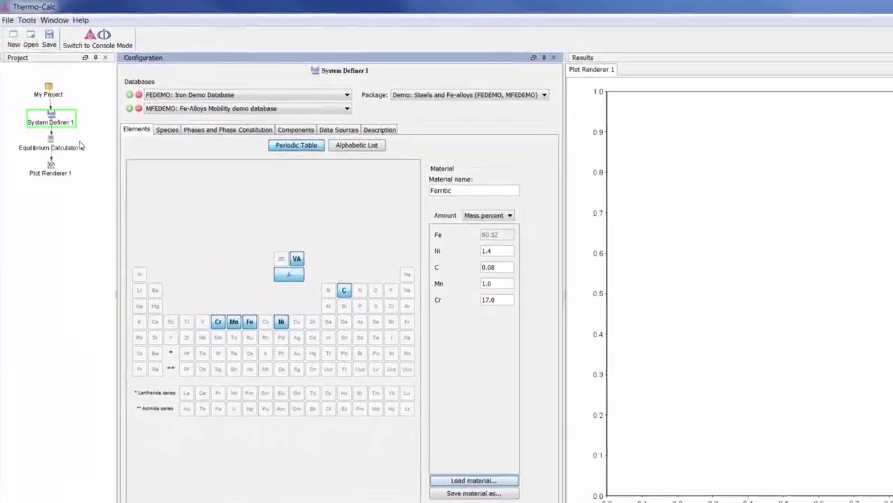
# Step: Set the temperature unit of Equilibrium Calculator 1 to Celsius and perform the calculation tree for the property diagram
pyautogui.click(65, 178)
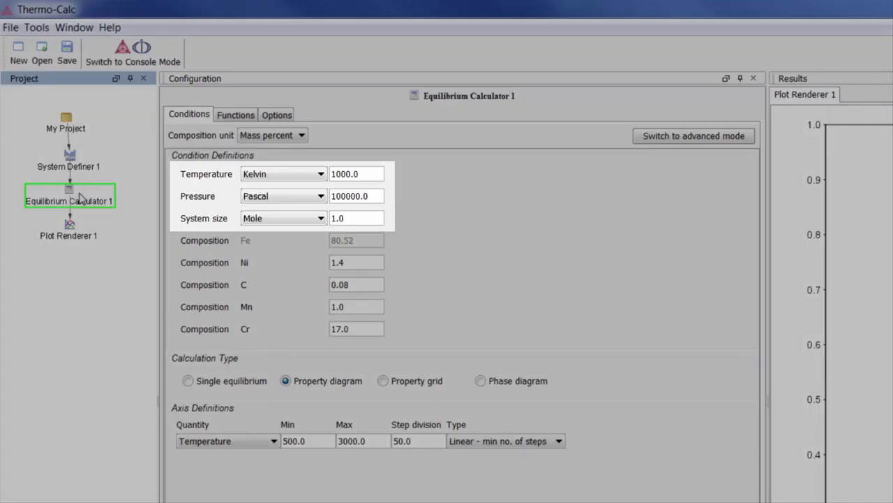
pyautogui.click(304, 177)
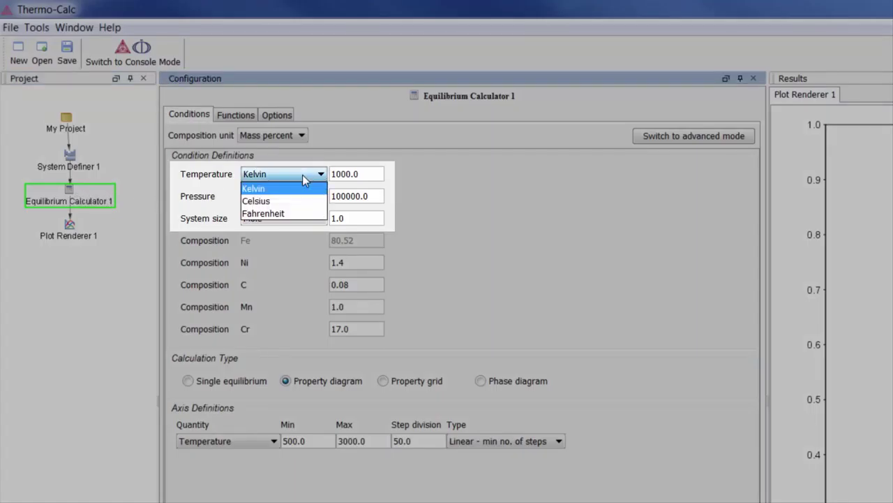
pyautogui.click(313, 201)
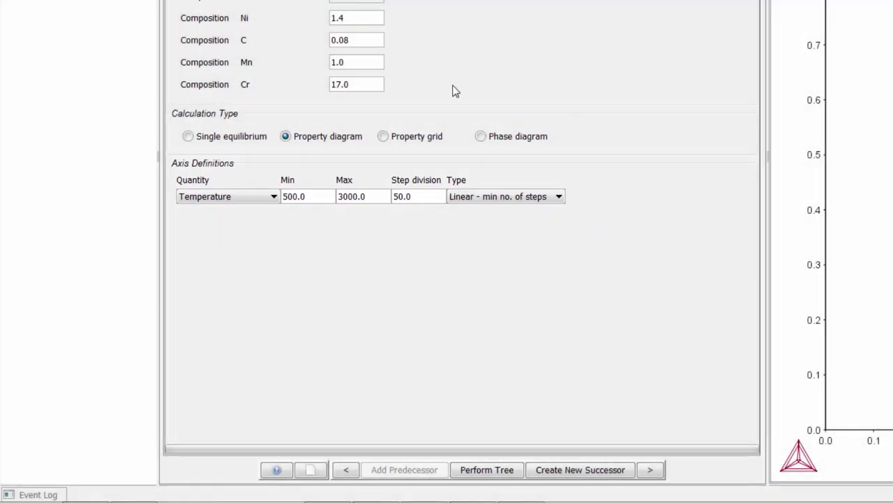
pyautogui.click(504, 471)
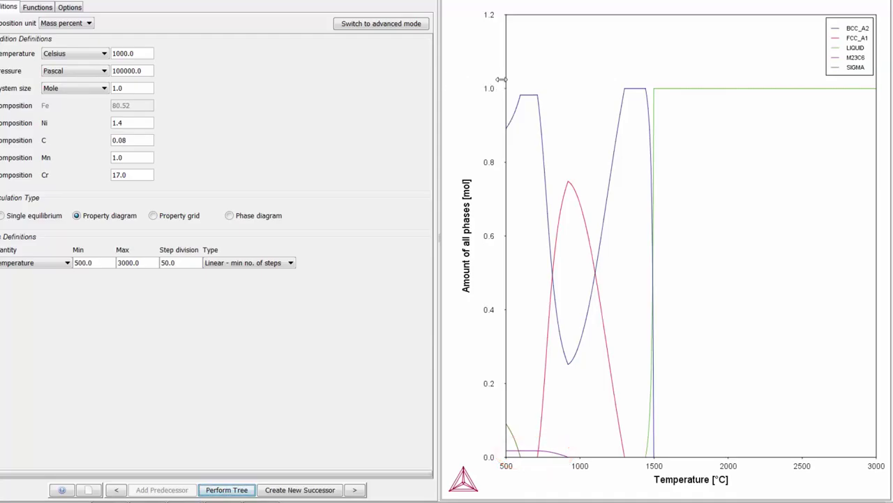
# Step: Label the M23C6 curve at about 650 °C with the LaTeX-formatted text M_{23}C_6 and move the label above the curve
pyautogui.moveTo(511, 80); pyautogui.dragTo(557, 459)
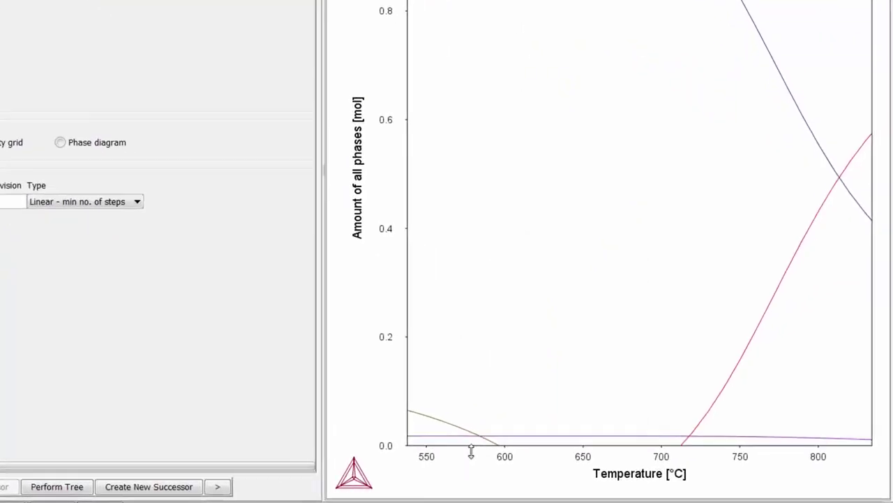
pyautogui.moveTo(512, 421)
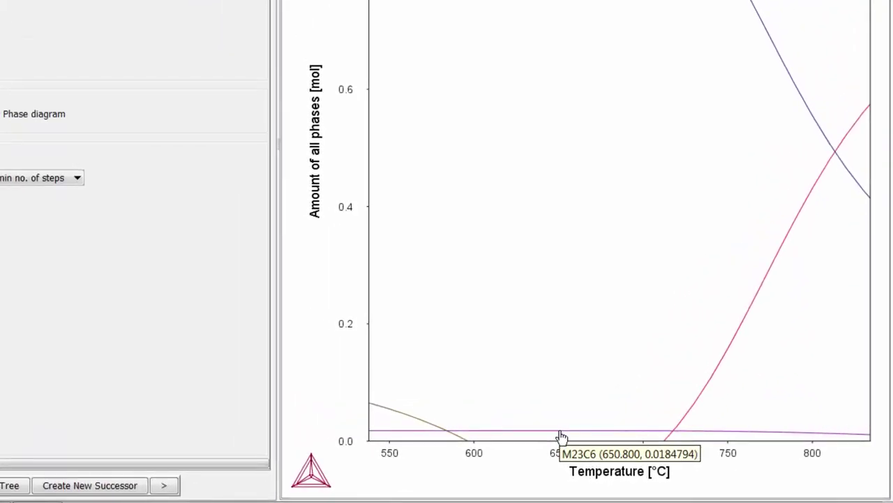
pyautogui.rightClick(562, 438)
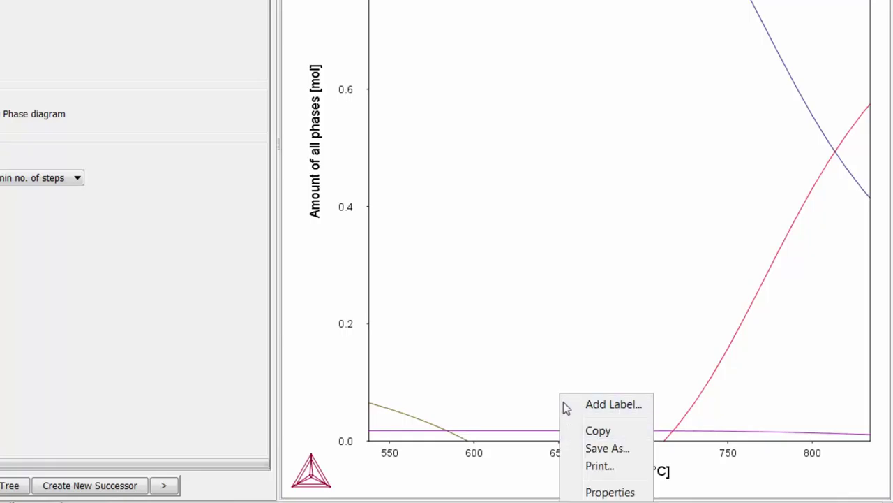
pyautogui.click(566, 409)
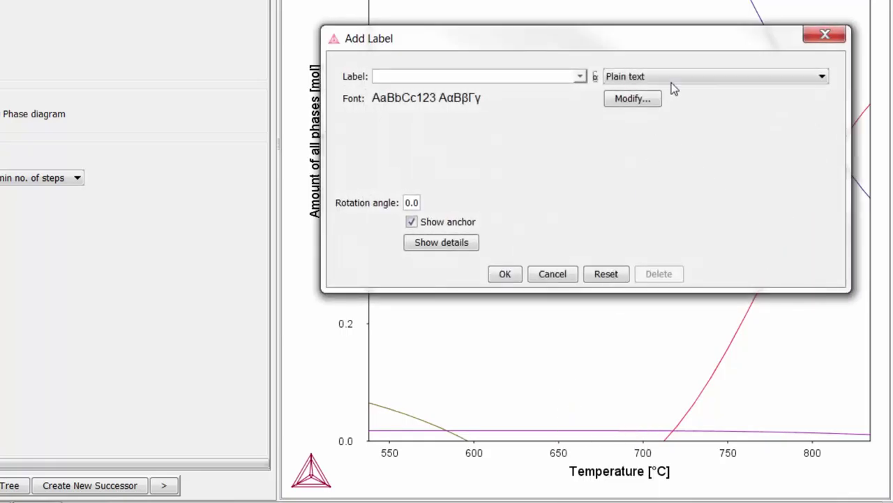
pyautogui.click(678, 76)
pyautogui.click(675, 104)
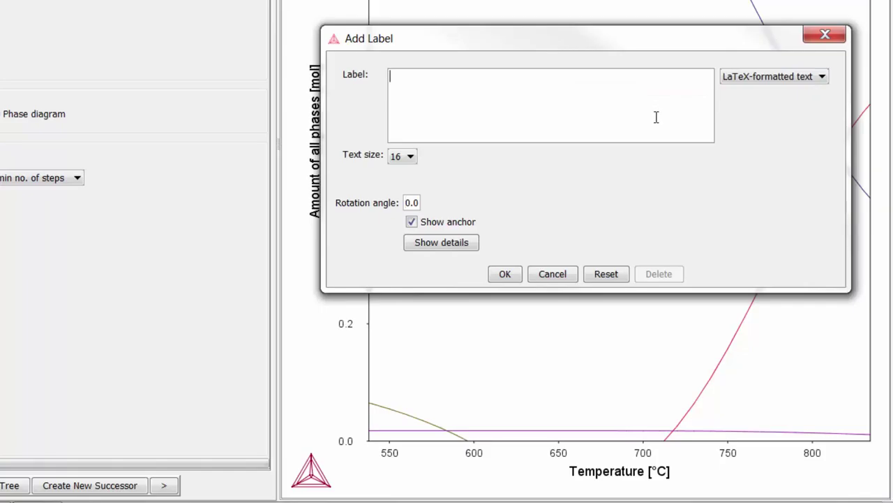
pyautogui.write('M_{23}C_6')
pyautogui.click(505, 274)
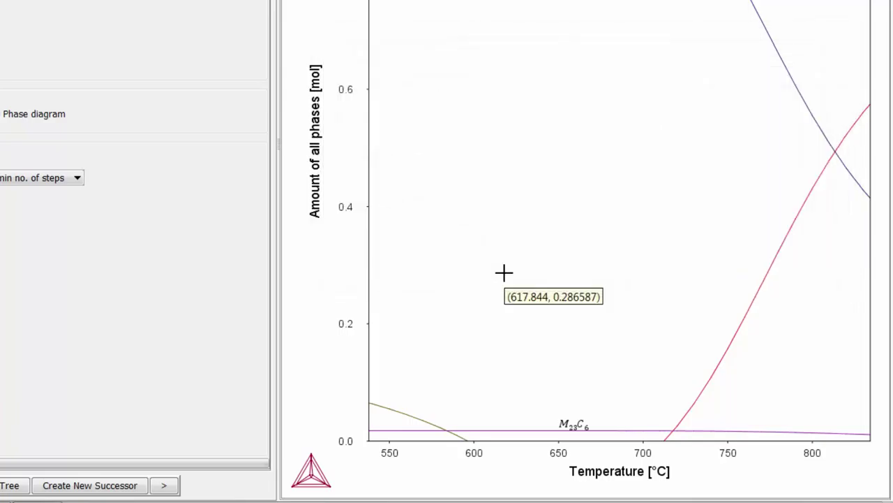
pyautogui.moveTo(582, 425); pyautogui.dragTo(595, 339)
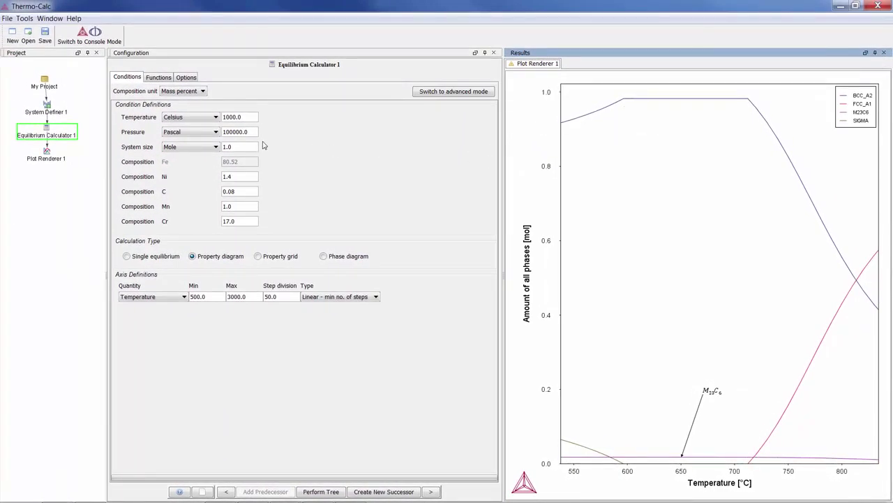
# Step: Create a Property Model Calculator as successor of System Definer 1, with the Coarsening model enabled and the temperature unit in Celsius
pyautogui.rightClick(51, 111)
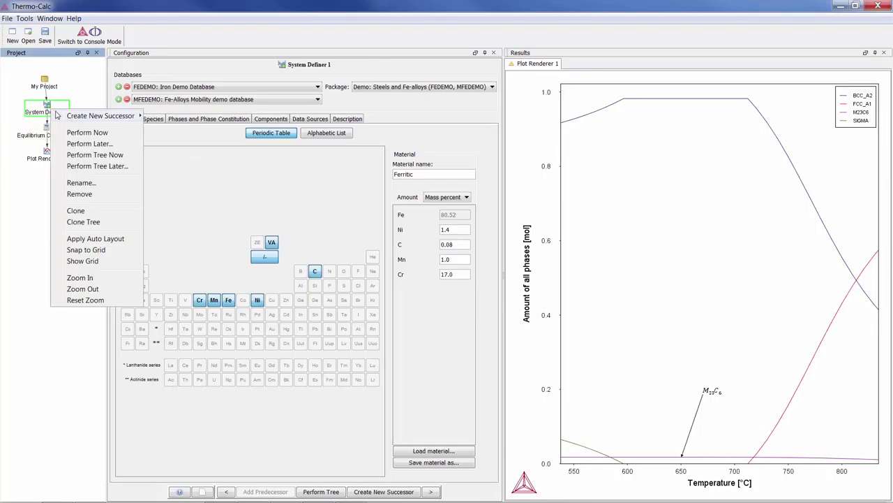
pyautogui.moveTo(61, 116)
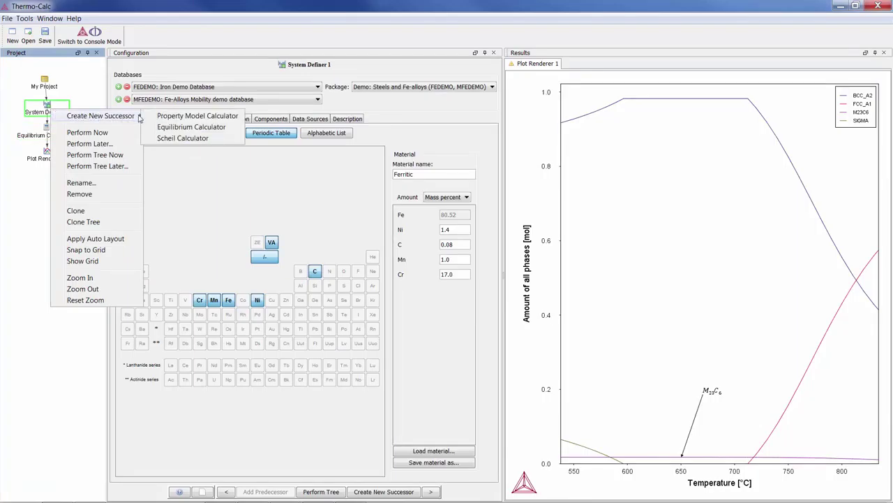
pyautogui.click(188, 115)
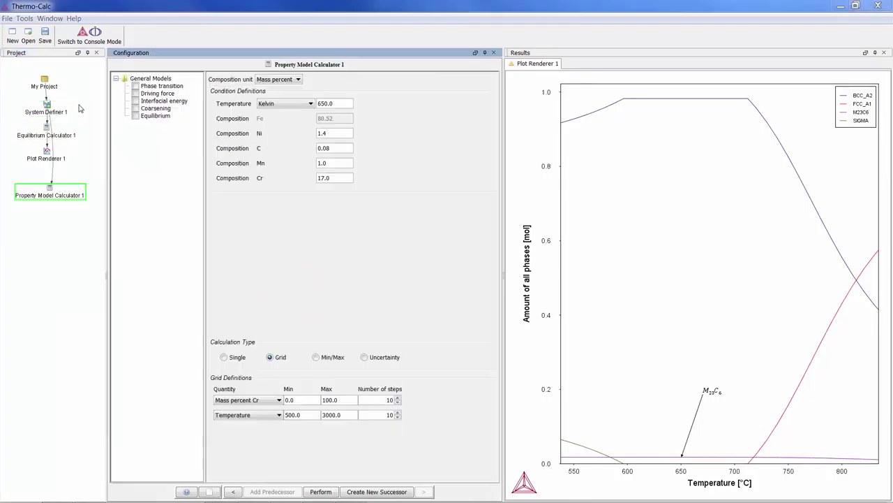
pyautogui.click(136, 109)
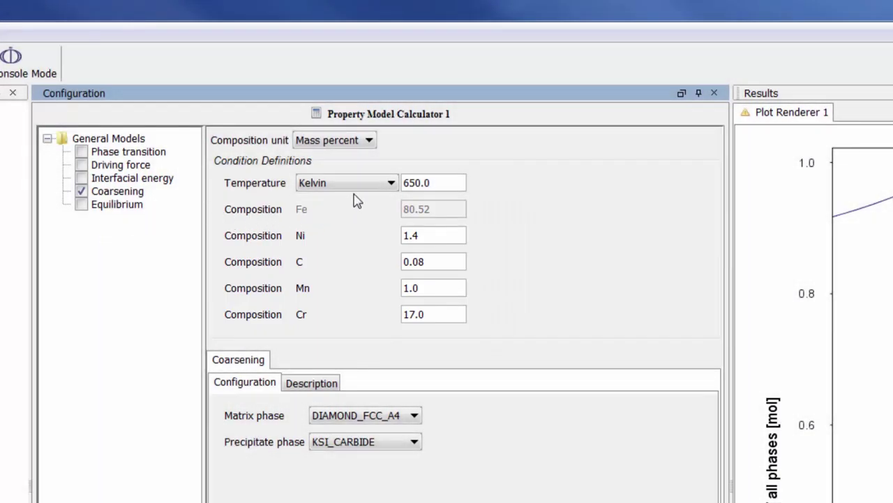
pyautogui.click(365, 184)
pyautogui.click(365, 214)
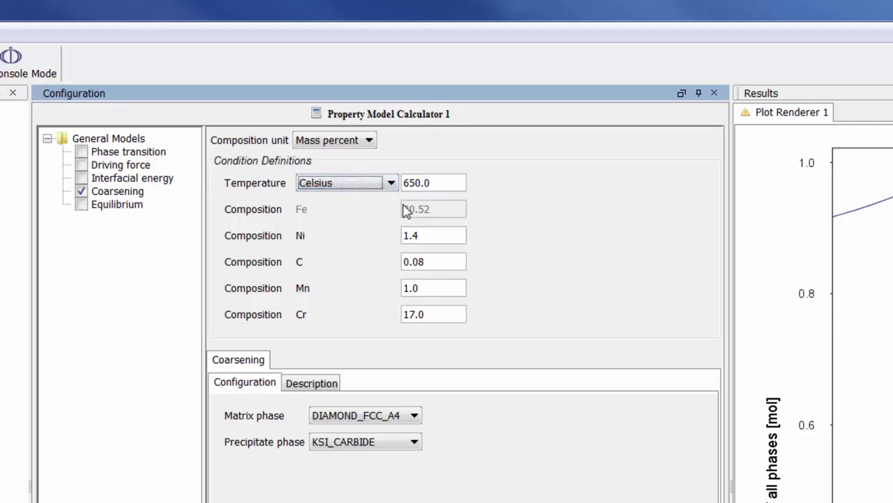
# Step: Set the coarsening model's matrix phase to BCC_A2 and its precipitate phase to M23C6
pyautogui.scroll(-1, 415, 76)
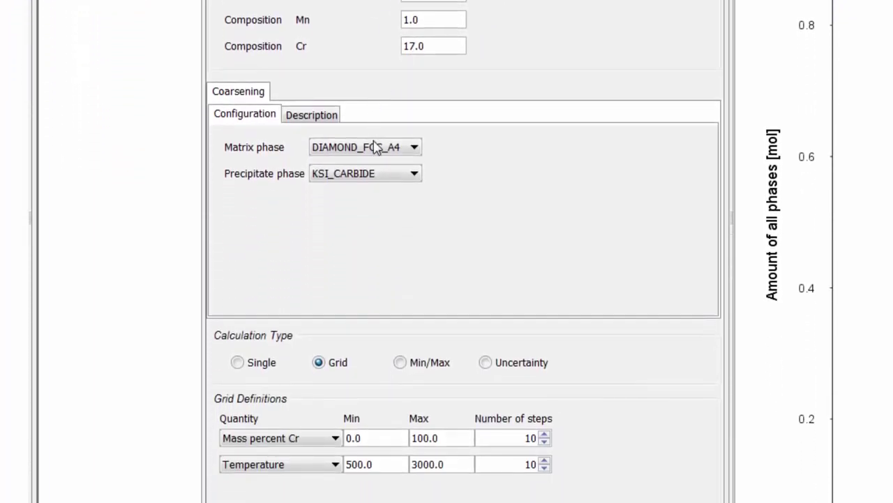
pyautogui.click(375, 148)
pyautogui.scroll(-1, 379, 167)
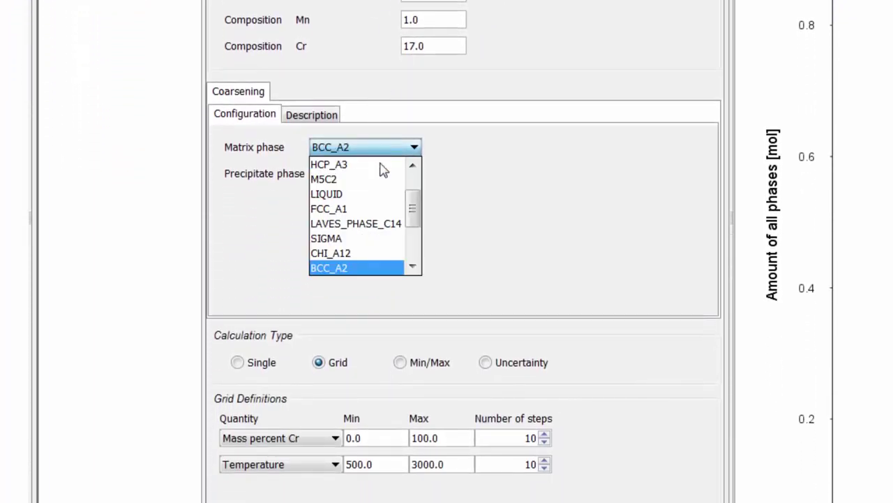
pyautogui.click(369, 268)
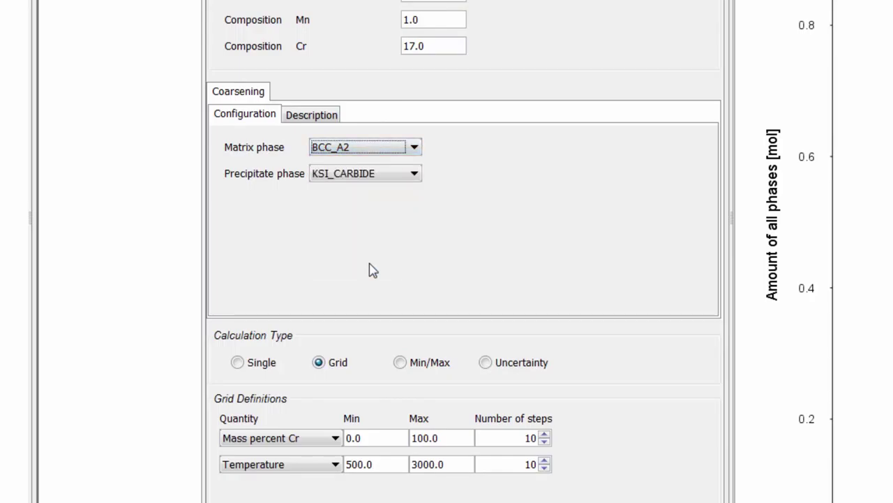
pyautogui.click(389, 180)
pyautogui.press('Down')
pyautogui.press('Down')
pyautogui.press('Down')
pyautogui.press('Down')
pyautogui.press('Down')
pyautogui.press('Down')
pyautogui.press('Down')
pyautogui.press('Down')
pyautogui.press('Down')
pyautogui.press('Down')
pyautogui.press('Down')
pyautogui.press('Down')
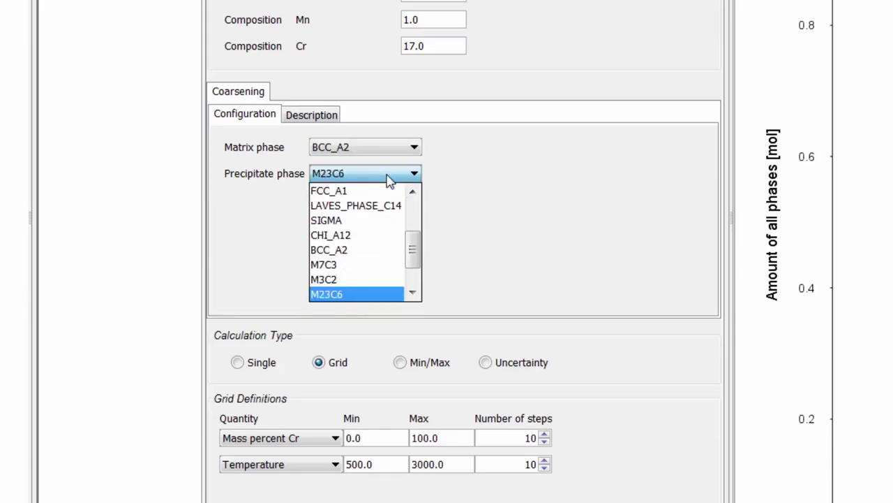
pyautogui.click(369, 296)
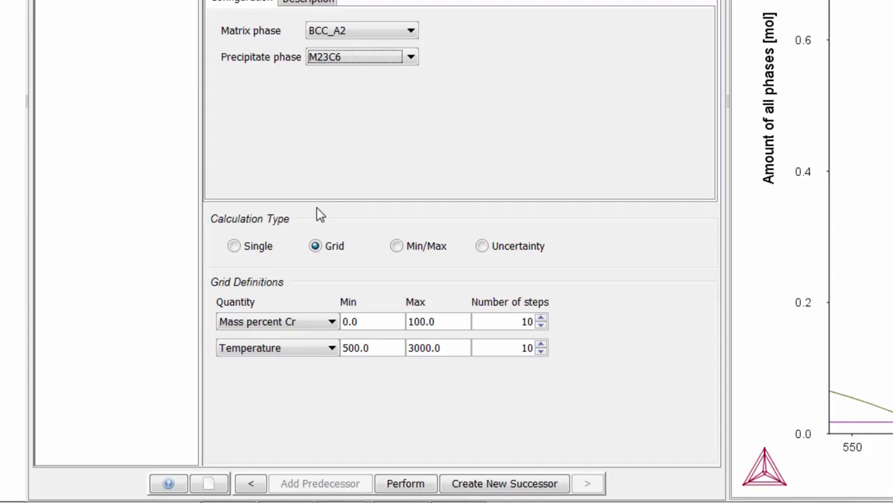
# Step: Perform the coarsening calculation with the calculation type set to Single
pyautogui.click(237, 249)
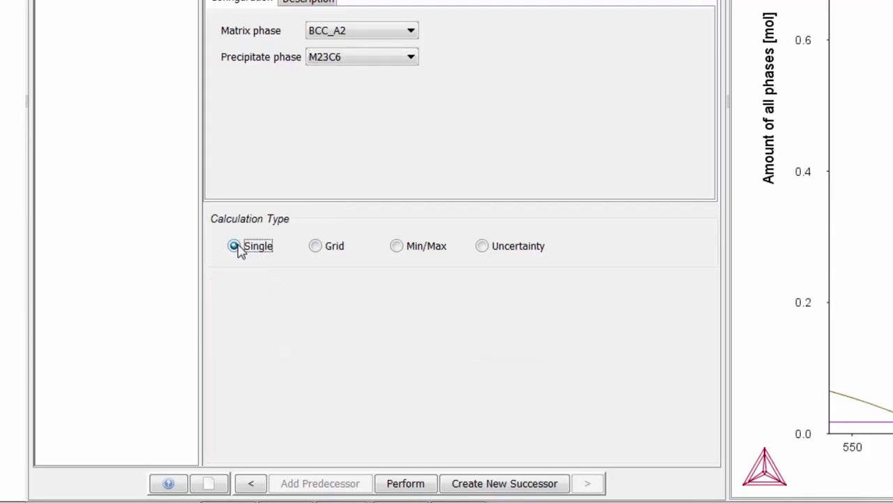
pyautogui.click(390, 486)
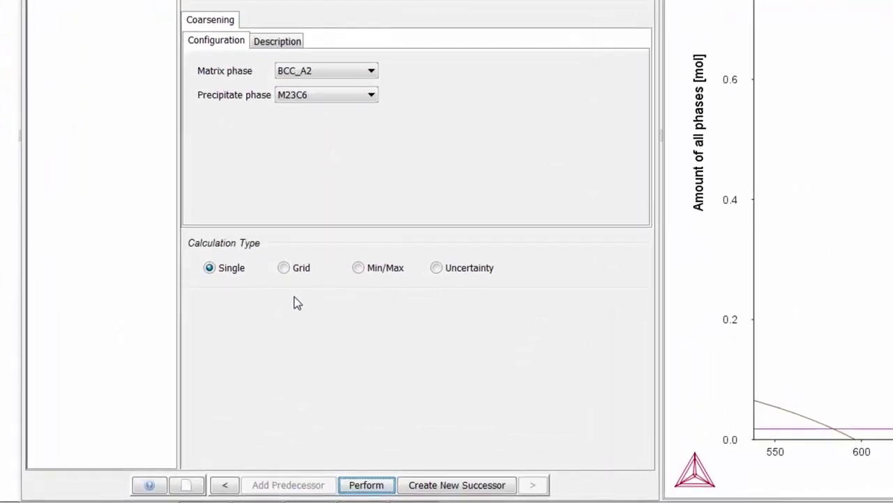
# Step: Change the calculation type to Grid, with Mass percent Cr and Mass percent C as the two grid quantities
pyautogui.click(286, 268)
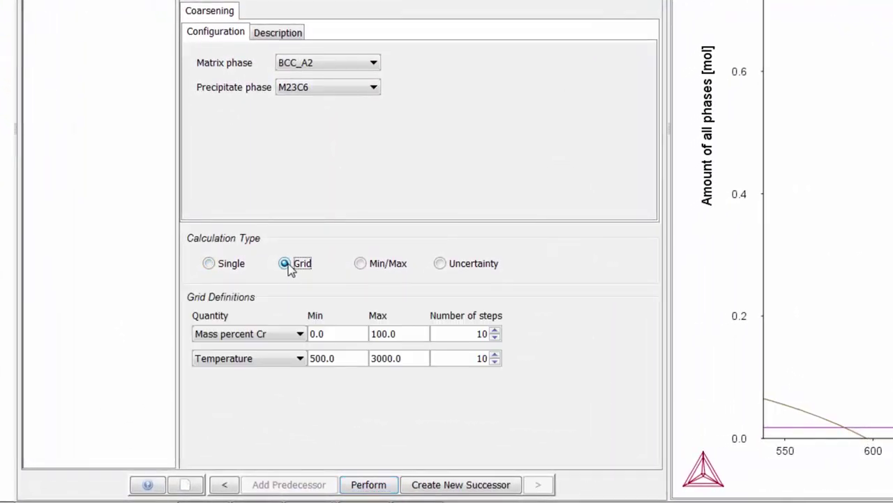
pyautogui.click(300, 333)
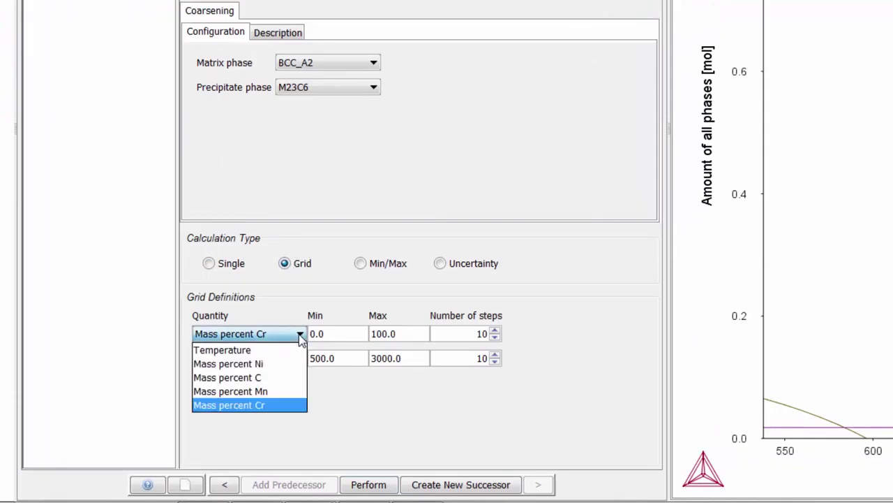
pyautogui.click(291, 406)
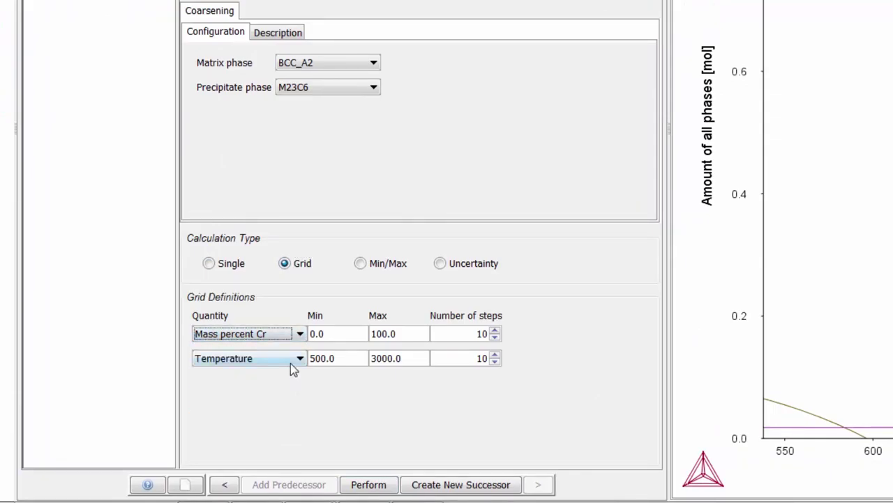
pyautogui.click(290, 361)
pyautogui.click(288, 403)
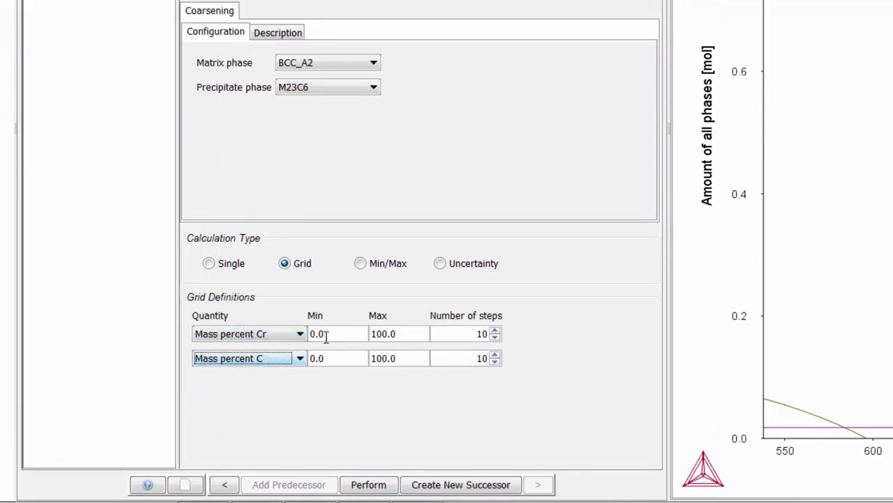
# Step: Define the chromium grid range from 16 to 19 mass percent with 20 steps
pyautogui.moveTo(330, 335); pyautogui.dragTo(307, 333)
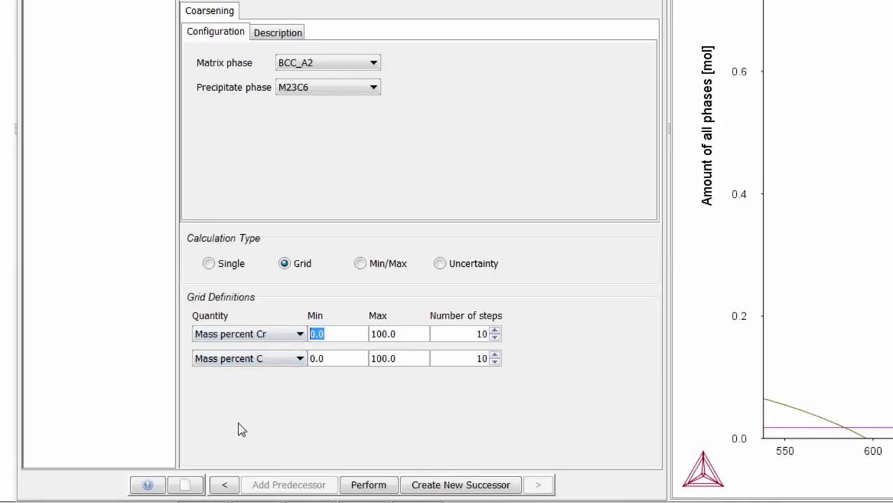
pyautogui.write('16')
pyautogui.press('Tab')
pyautogui.press('Delete')
pyautogui.press('Delete')
pyautogui.press('Delete')
pyautogui.write('19')
pyautogui.press('Tab')
pyautogui.press('Delete')
pyautogui.write('2')
# Step: Define the carbon grid range from .06 to 1.2 mass percent with 20 steps
pyautogui.press('Tab')
pyautogui.press('Tab')
pyautogui.press('Delete')
pyautogui.press('Delete')
pyautogui.press('Delete')
pyautogui.write('.06')
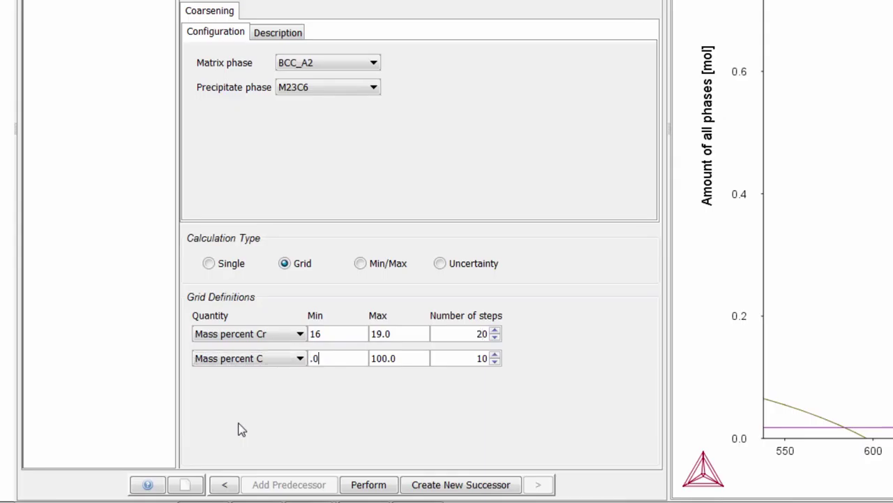
pyautogui.press('Tab')
pyautogui.press('Delete')
pyautogui.press('Delete')
pyautogui.press('Delete')
pyautogui.press('Delete')
pyautogui.press('Delete')
pyautogui.write('1.2')
pyautogui.press('Tab')
pyautogui.press('Delete')
pyautogui.write('2')
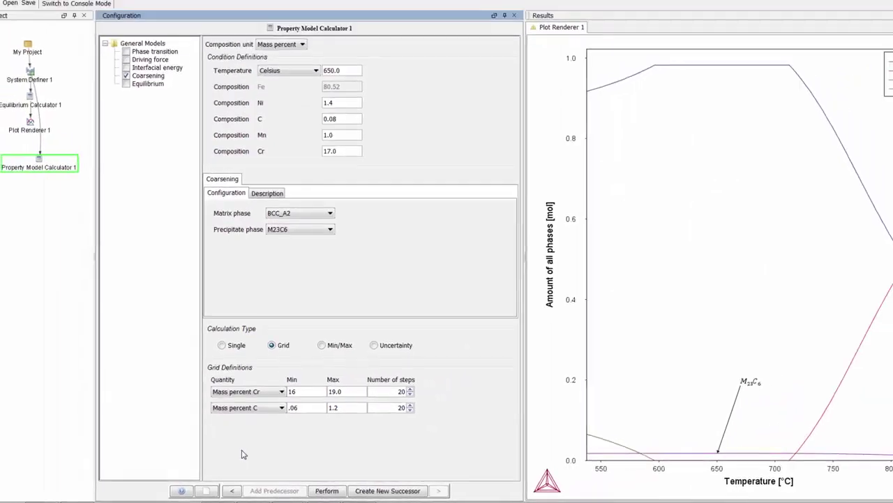
# Step: Add a Plot Renderer as a successor of Property Model Calculator 1 in the project tree
pyautogui.click(42, 159)
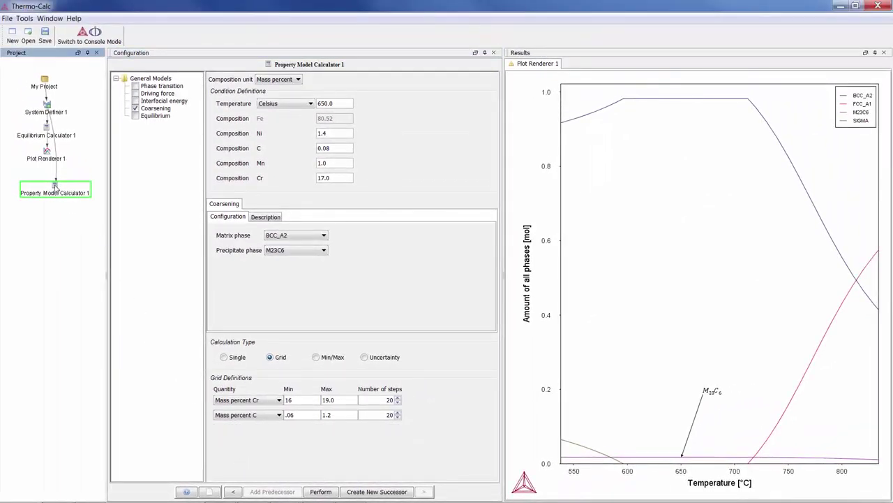
pyautogui.rightClick(55, 185)
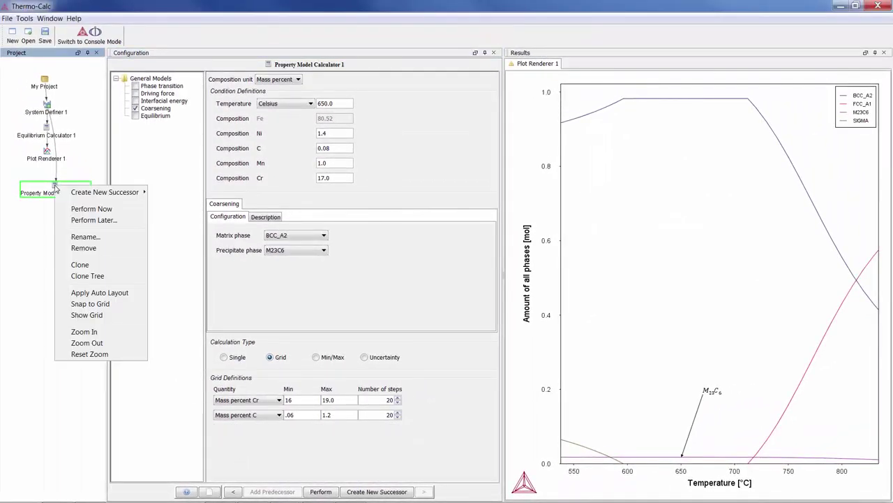
pyautogui.moveTo(61, 193)
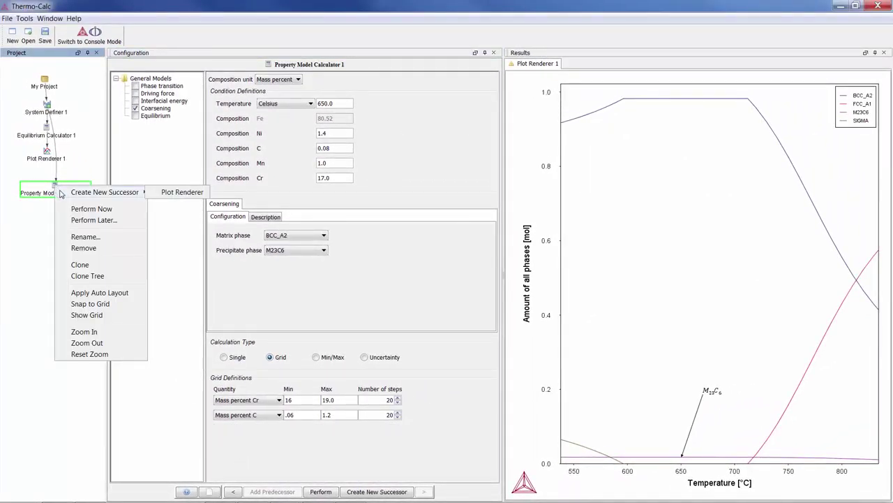
pyautogui.click(163, 192)
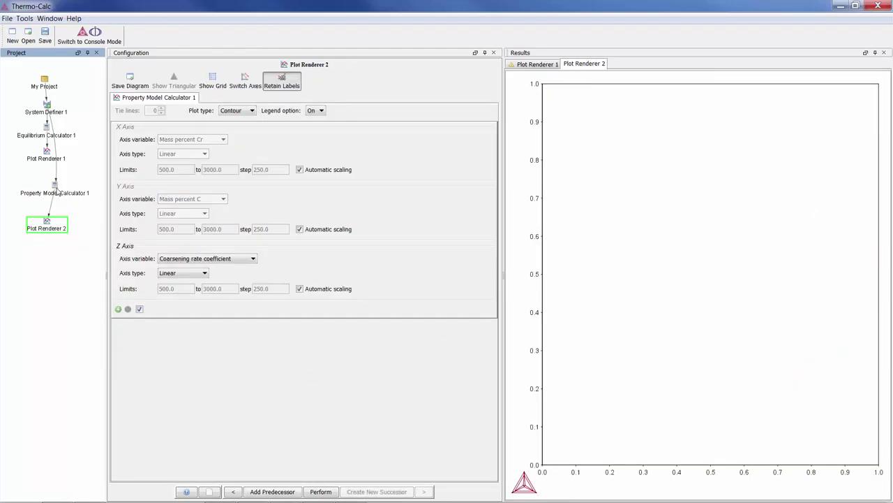
# Step: Perform the calculation tree from Property Model Calculator 1 and narrow the resulting contour plot to make room for its line labels
pyautogui.click(54, 186)
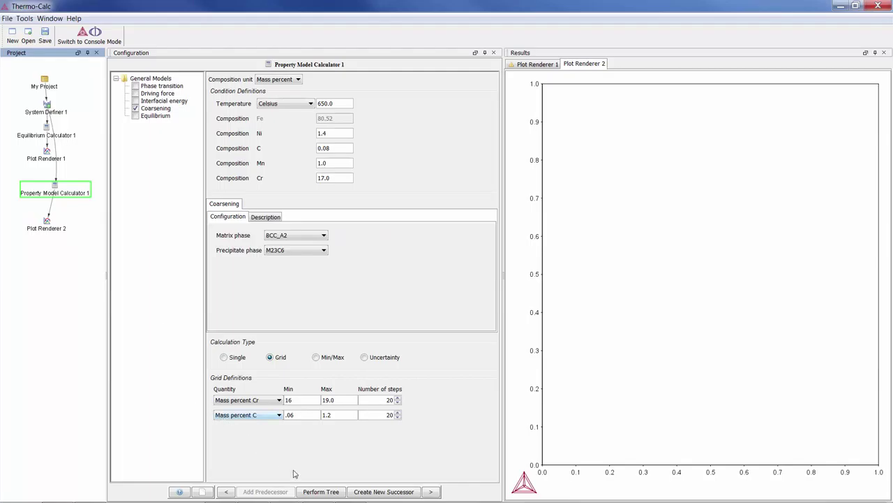
pyautogui.click(319, 492)
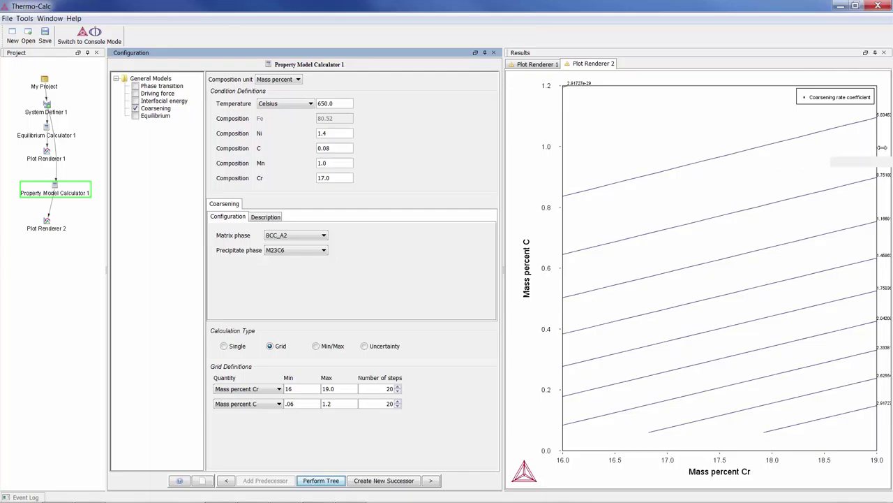
pyautogui.moveTo(877, 148)
pyautogui.moveTo(877, 149)
pyautogui.mouseDown()
pyautogui.moveTo(818, 149)
pyautogui.moveTo(863, 150)
pyautogui.mouseUp()
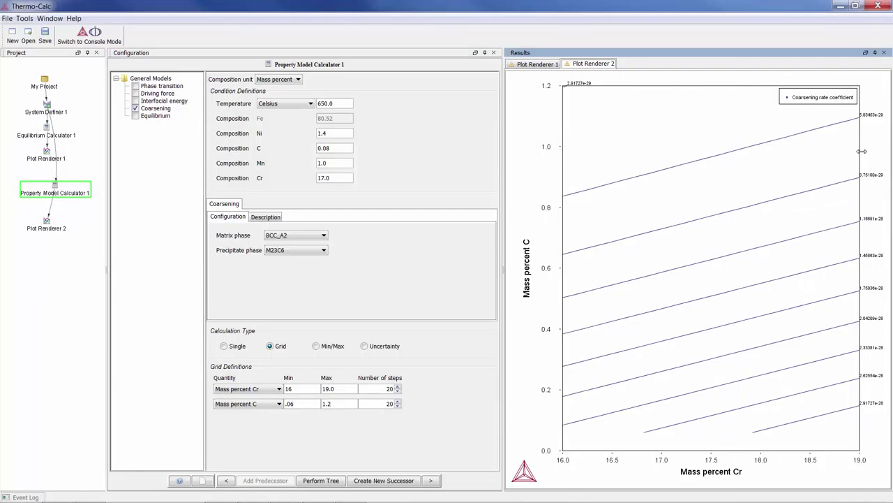
# Step: Change the plot type of Plot Renderer 2 to Heat map and render the coarsening rate coefficient
pyautogui.click(49, 221)
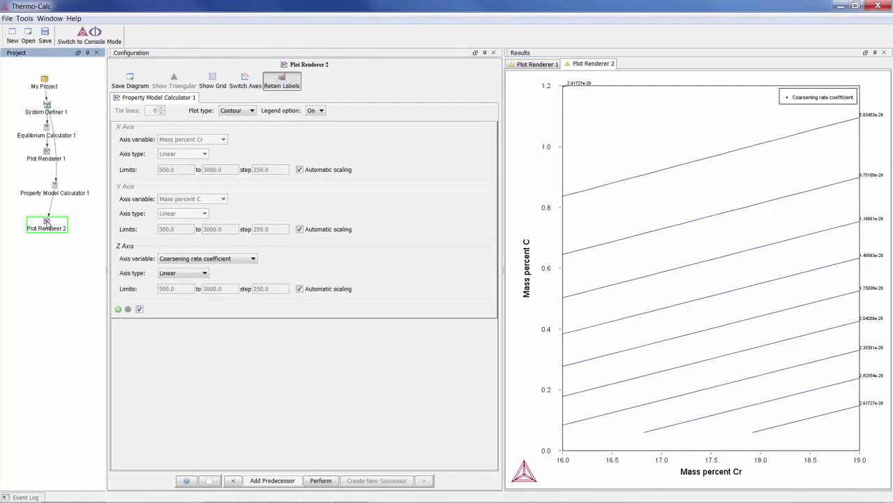
pyautogui.click(248, 115)
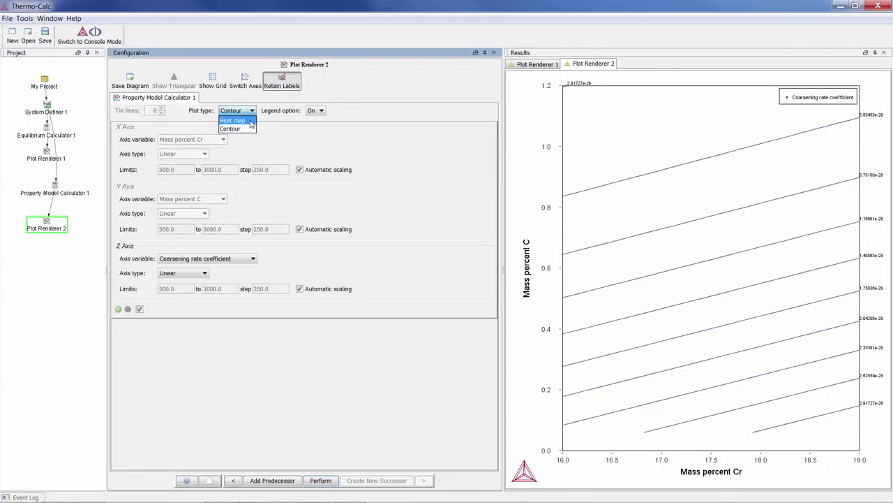
pyautogui.click(250, 122)
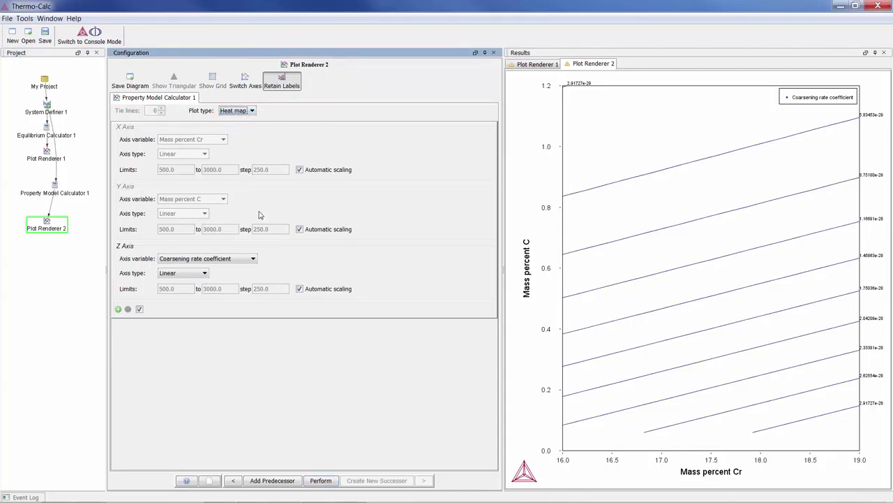
pyautogui.click(322, 480)
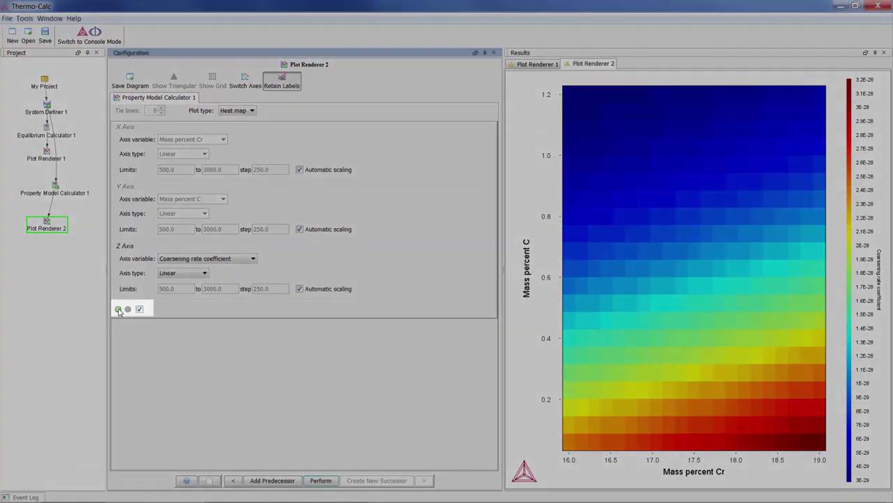
# Step: Add a second set of axes to Plot Renderer 2 and another set to Plot Renderer 1
pyautogui.click(118, 309)
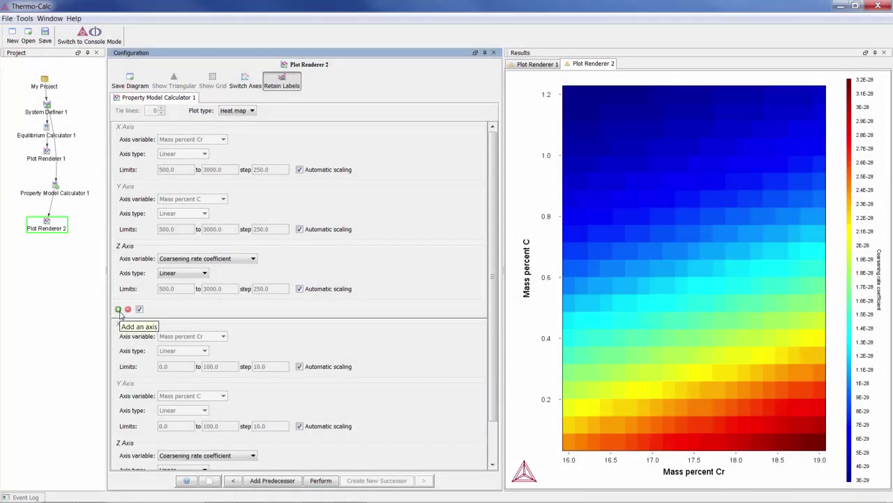
pyautogui.moveTo(492, 307); pyautogui.dragTo(493, 351)
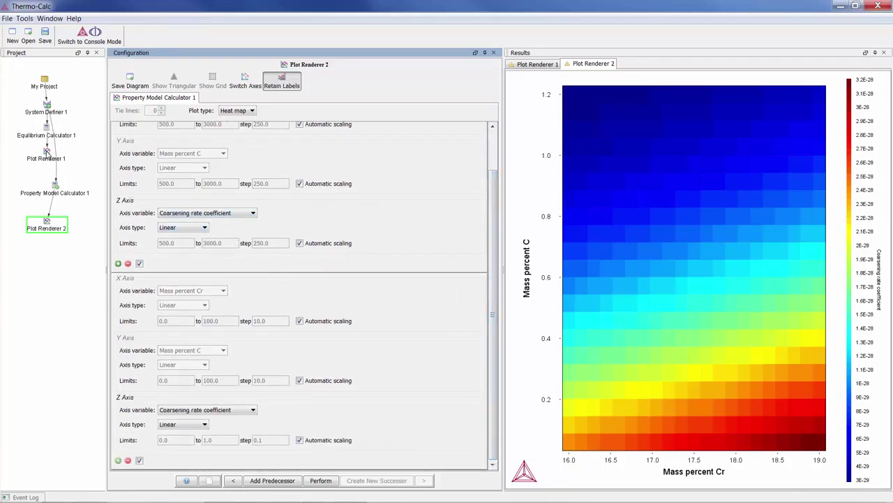
pyautogui.click(46, 152)
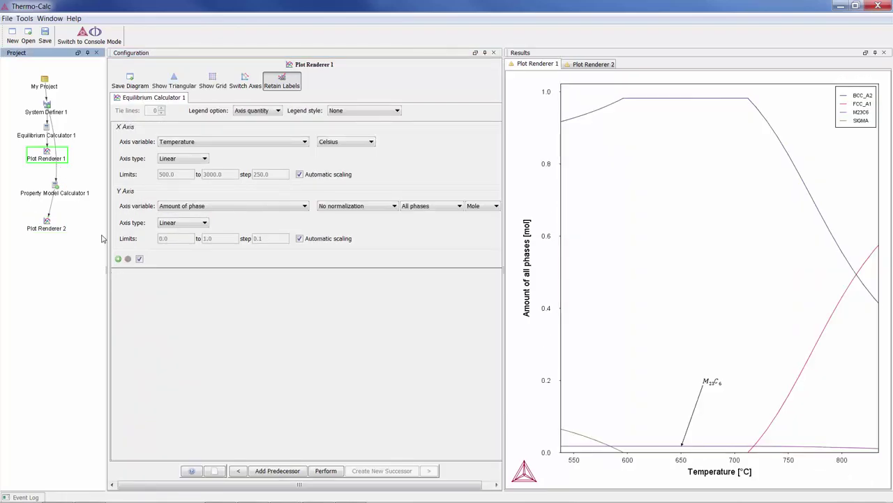
pyautogui.click(119, 259)
pyautogui.click(118, 259)
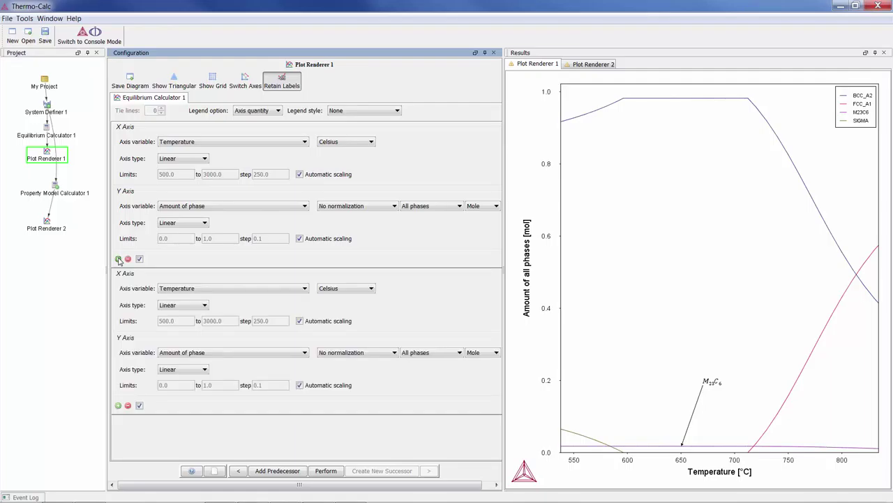
# Step: Set the Z axis variable of the second axis set in Plot Renderer 2 to Interfacial Energy
pyautogui.click(61, 193)
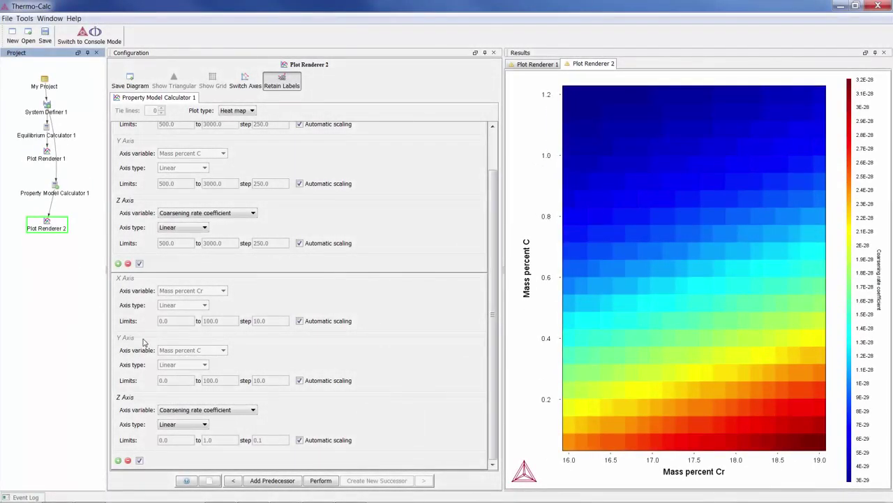
pyautogui.click(234, 412)
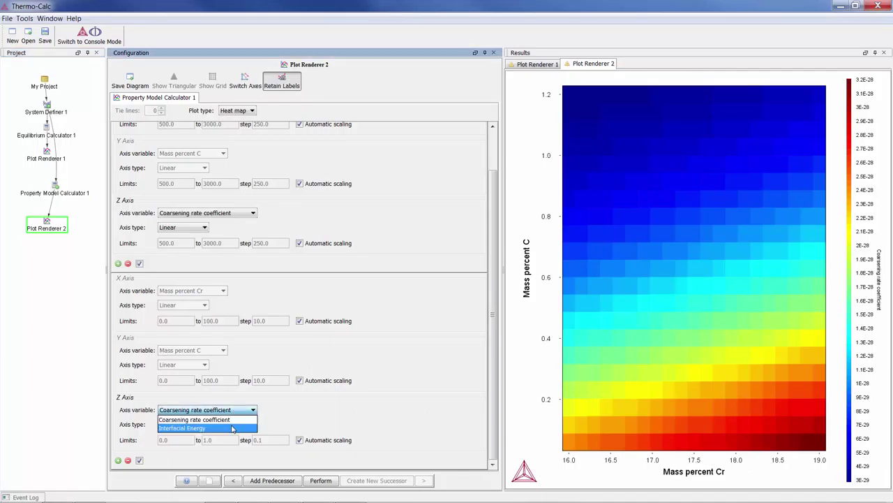
pyautogui.click(231, 428)
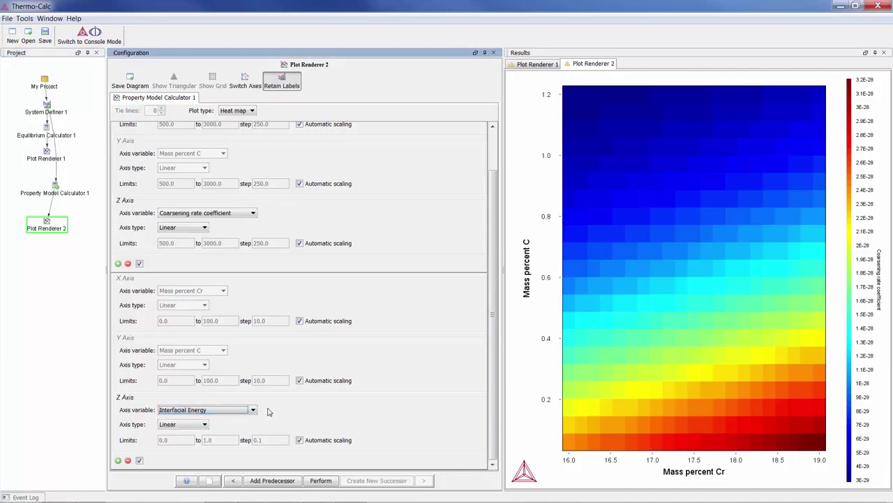
# Step: Disable and re-enable the coarsening rate coefficient axis set in Plot Renderer 2, twice
pyautogui.click(140, 263)
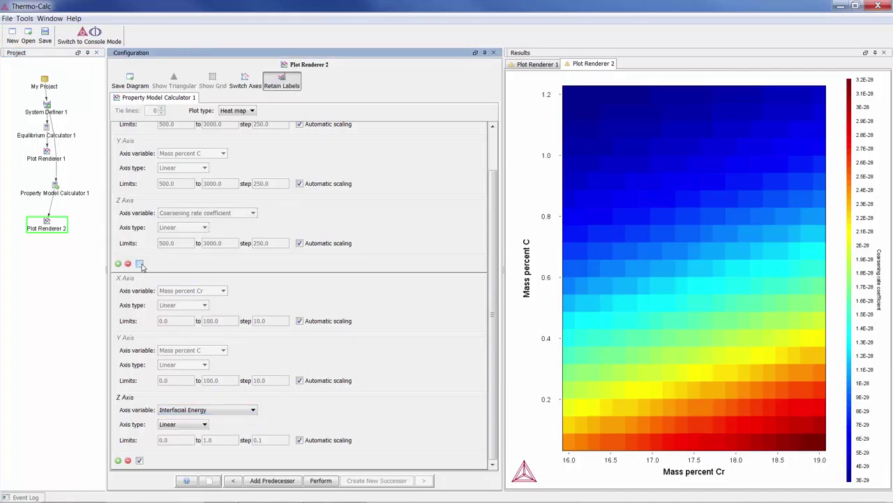
pyautogui.click(140, 263)
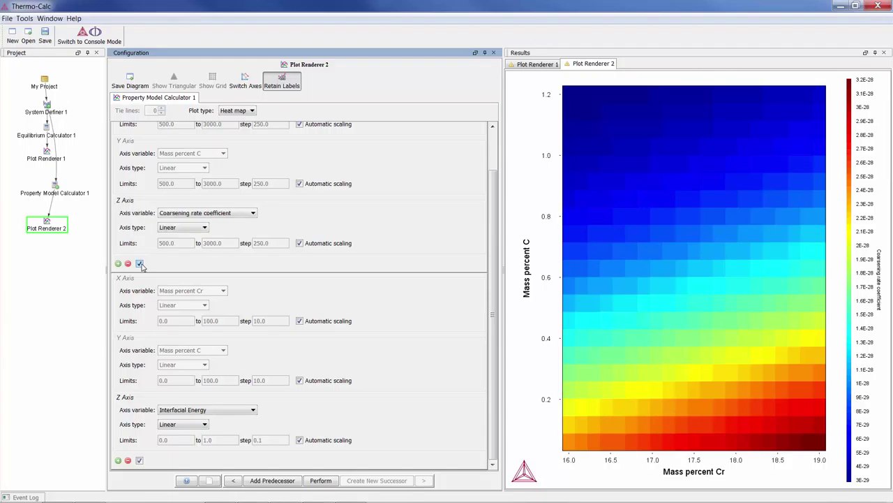
pyautogui.click(140, 264)
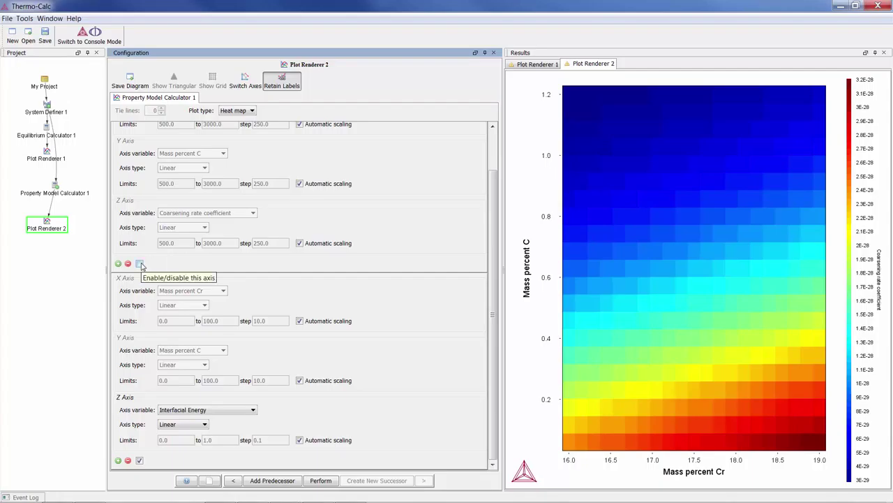
pyautogui.click(140, 263)
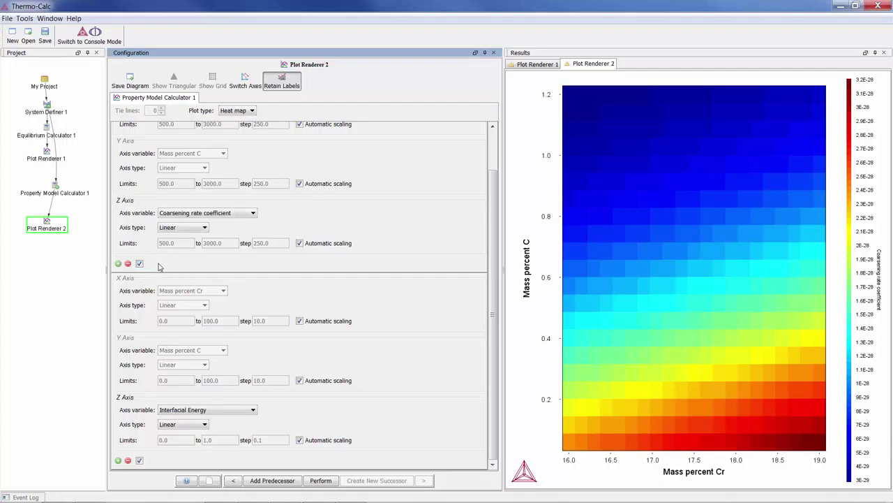
# Step: Render both axis sets of Plot Renderer 2 as a Contour plot and enlarge the plot's legend
pyautogui.click(252, 111)
pyautogui.click(231, 129)
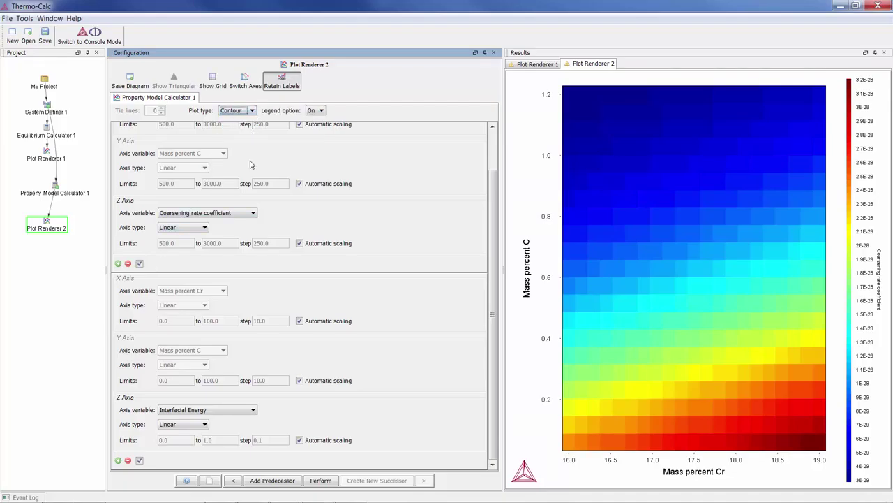
pyautogui.click(321, 480)
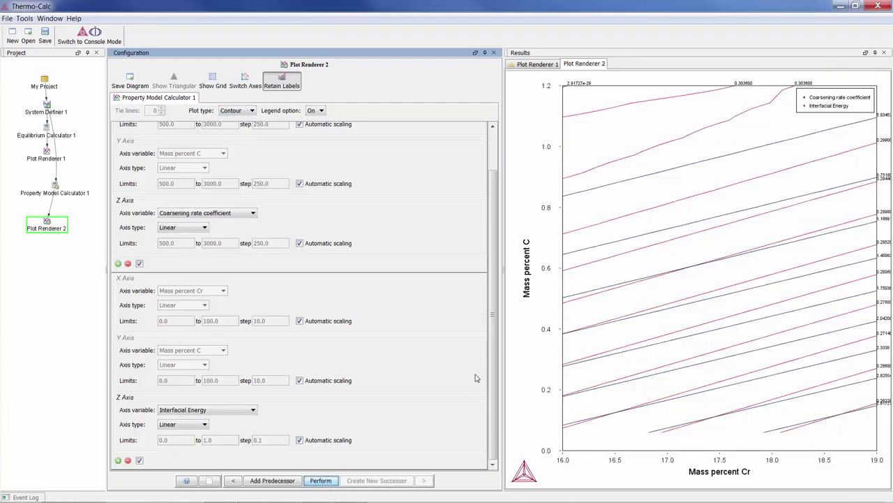
pyautogui.click(780, 123)
pyautogui.moveTo(780, 123); pyautogui.dragTo(735, 134)
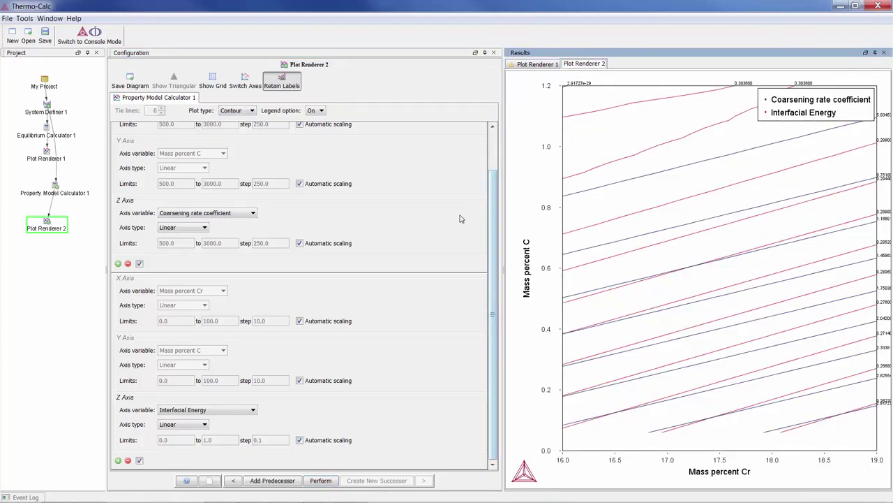